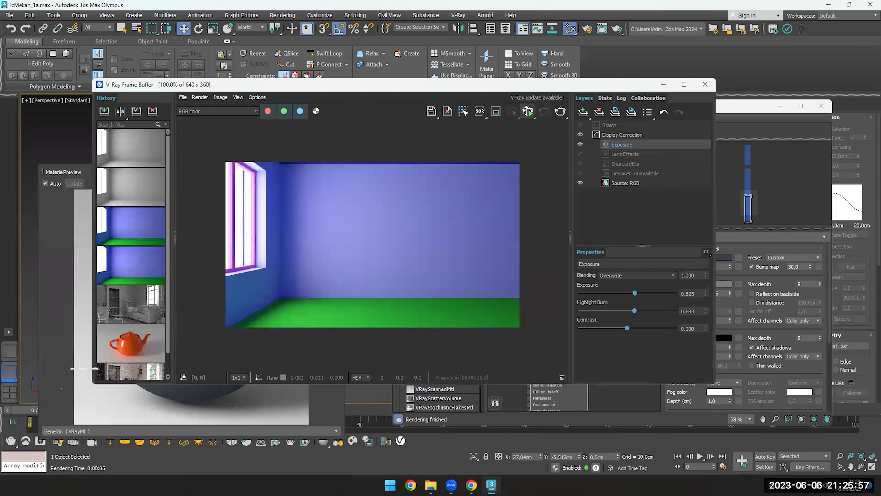
Bring a new VRayMtl, Material #27, into the Slate Material Editor view
click(528, 111)
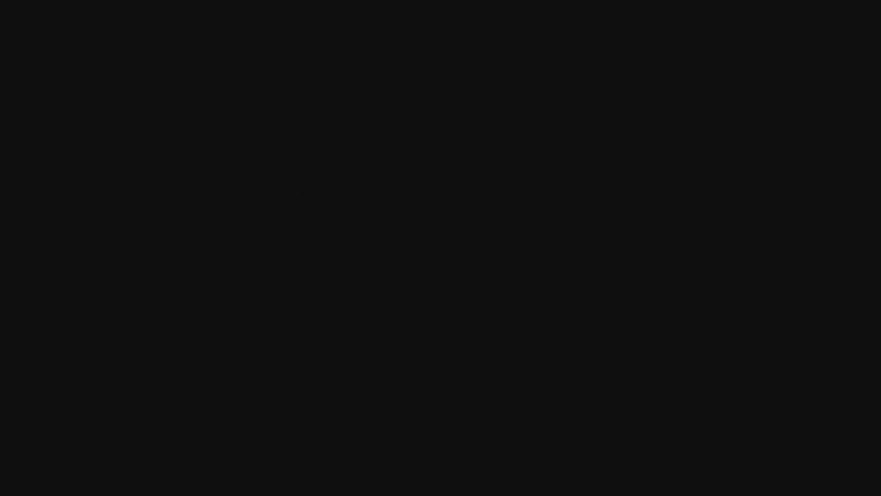
Name the new VRayMtl 'Duvar_1', fixing the mistyped capitals along the way
click(720, 237)
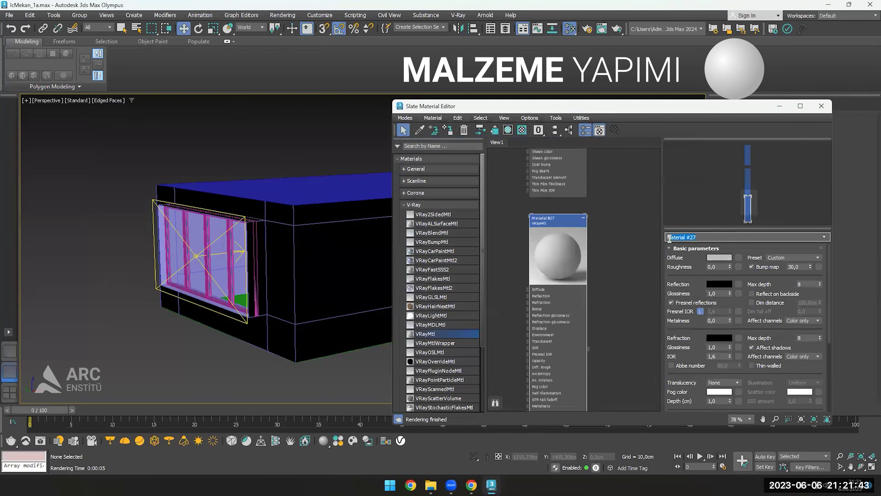
text(du)
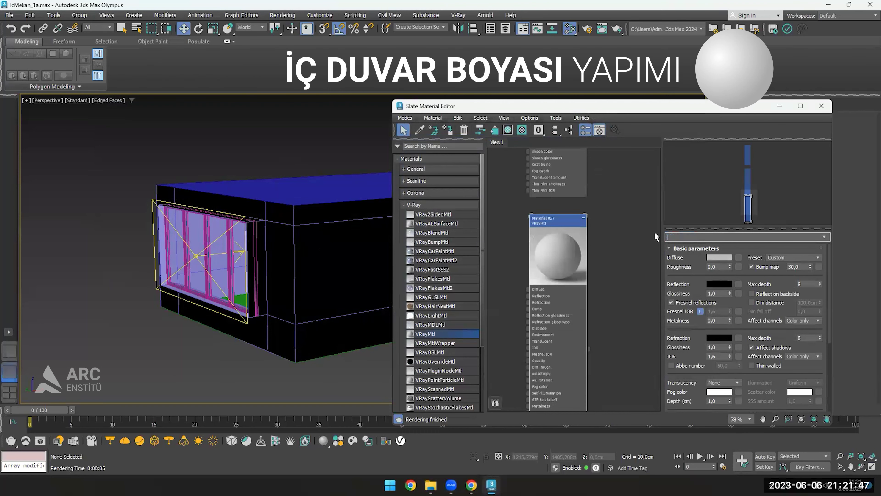
key(Caps_Lock)
text(UVAR)
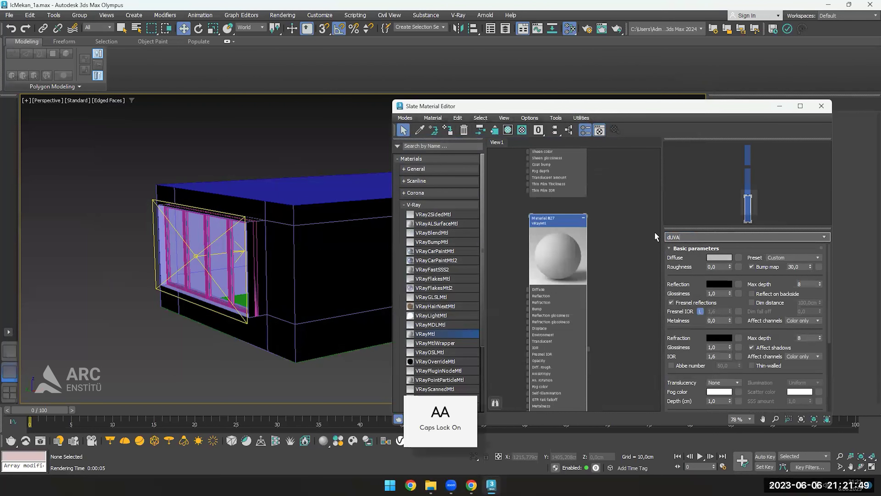
key(BackSpace)
key(BackSpace)
key(BackSpace)
key(Caps_Lock)
text(Duv)
text(ar_1)
key(Return)
click(546, 225)
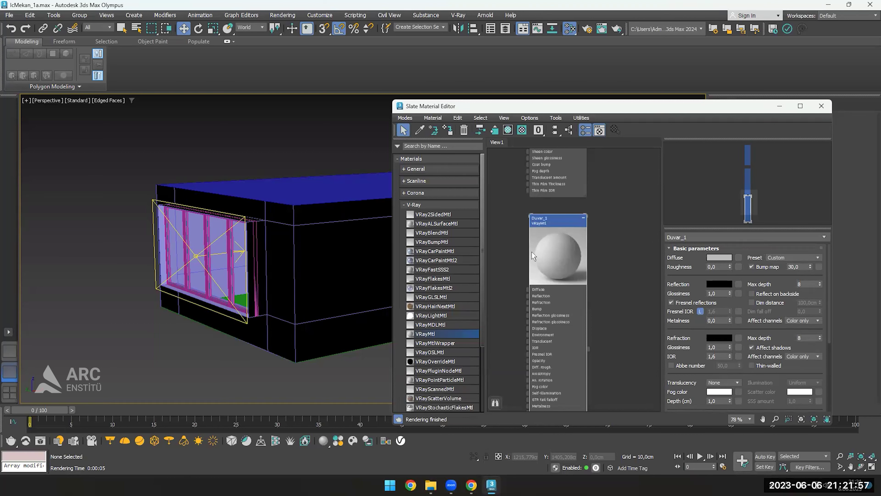
Tune hue, value, RGB and saturation until the Duvar_1 diffuse colour is dark blue-grey 38434A
click(717, 257)
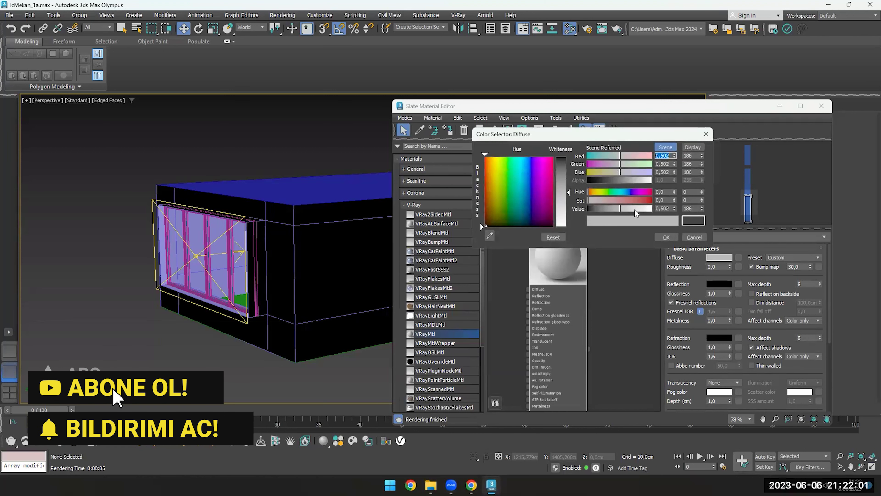
drag(624, 190, 606, 201)
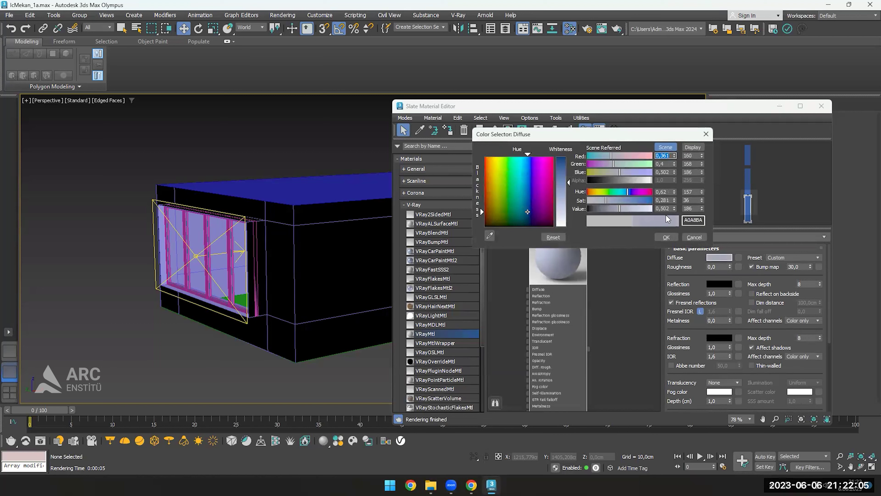
drag(620, 209, 592, 209)
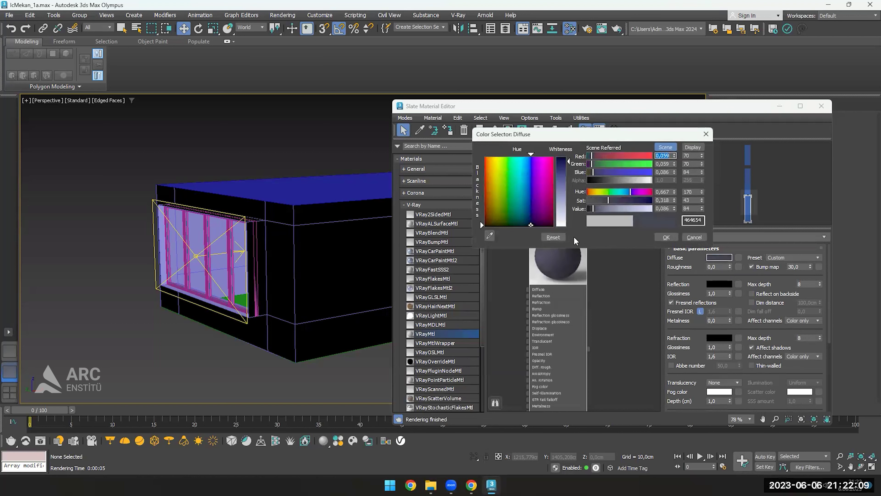
click(592, 157)
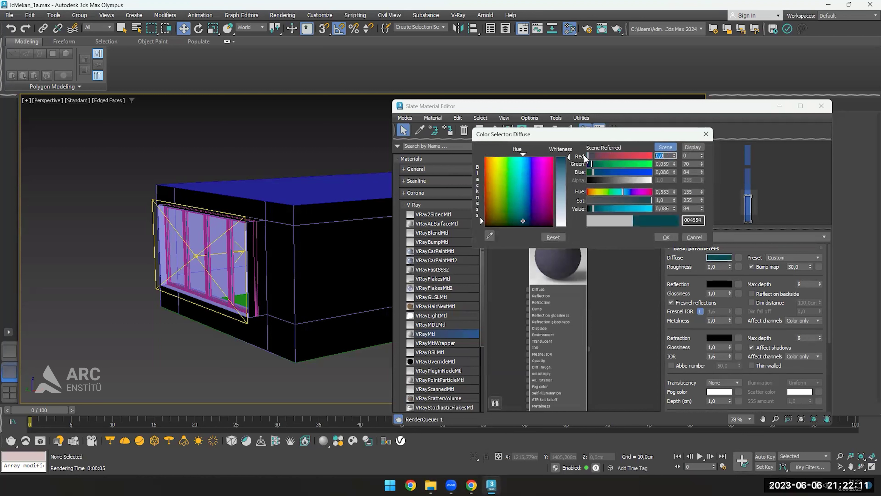
drag(591, 157, 589, 157)
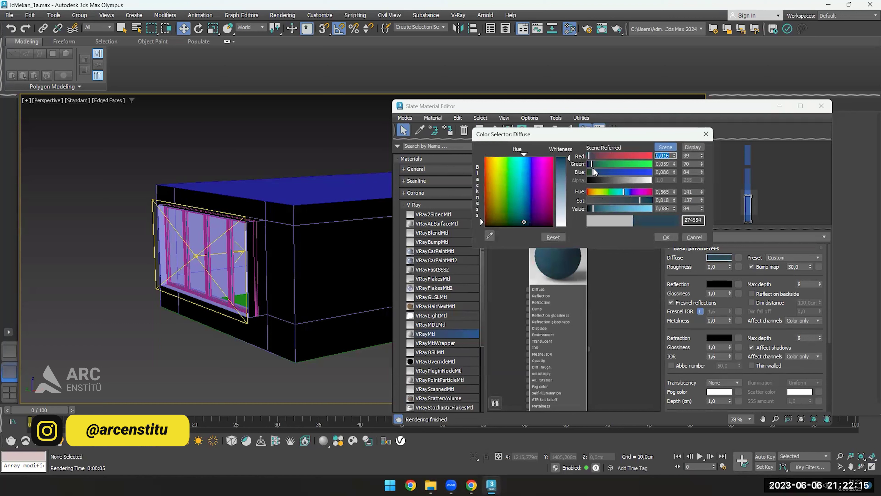
drag(592, 164, 590, 171)
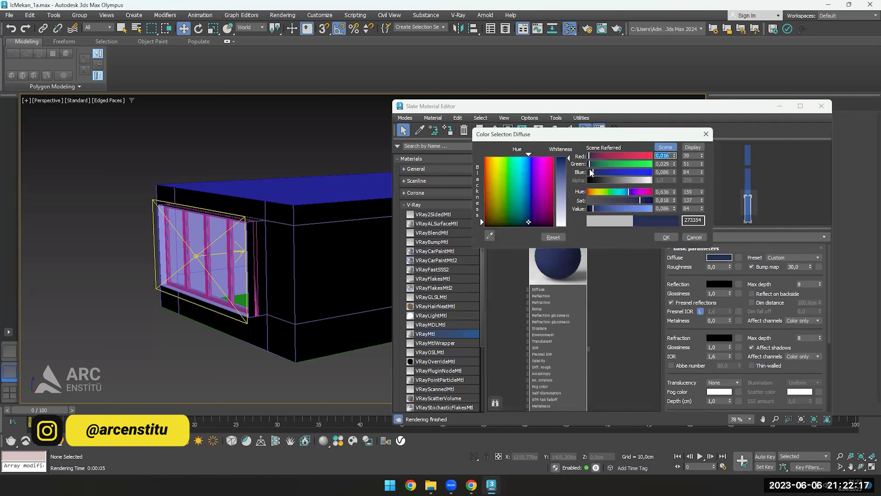
drag(625, 201, 592, 208)
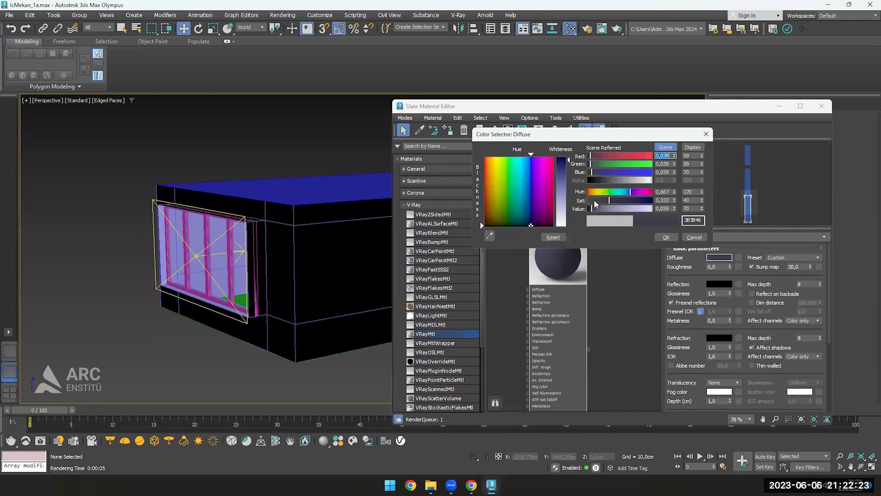
drag(591, 157, 590, 164)
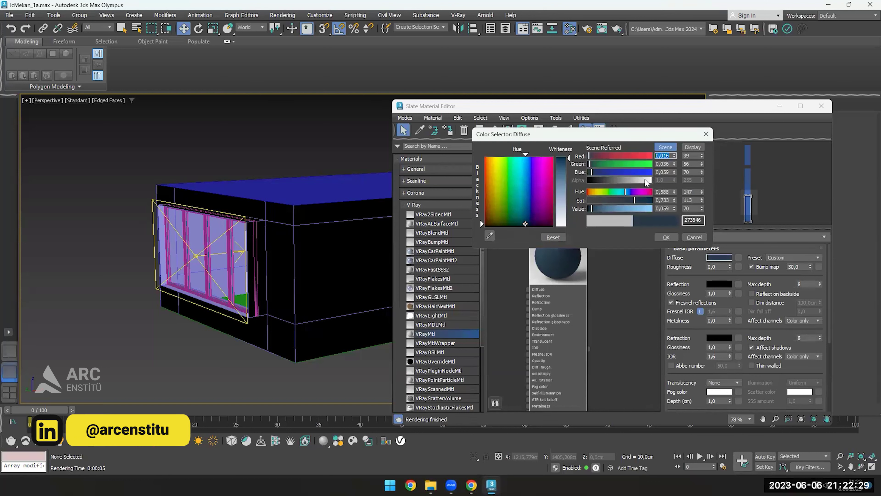
drag(594, 172, 591, 173)
drag(633, 201, 608, 203)
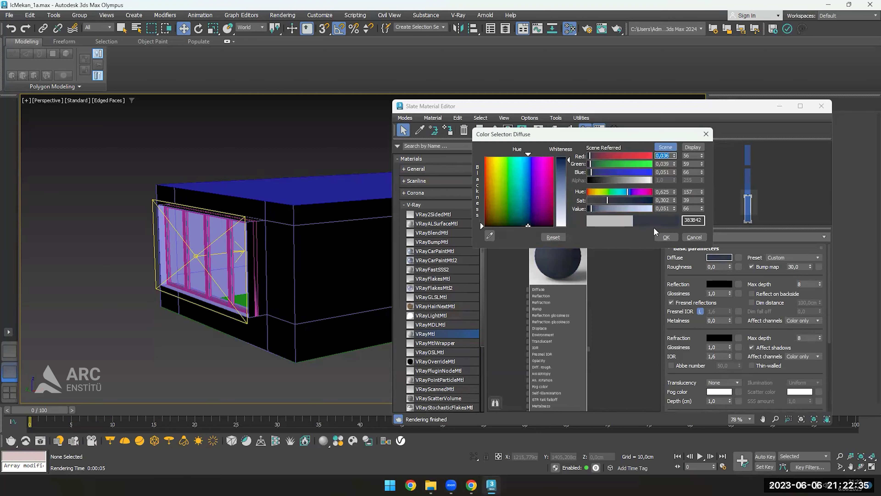
drag(591, 172, 624, 196)
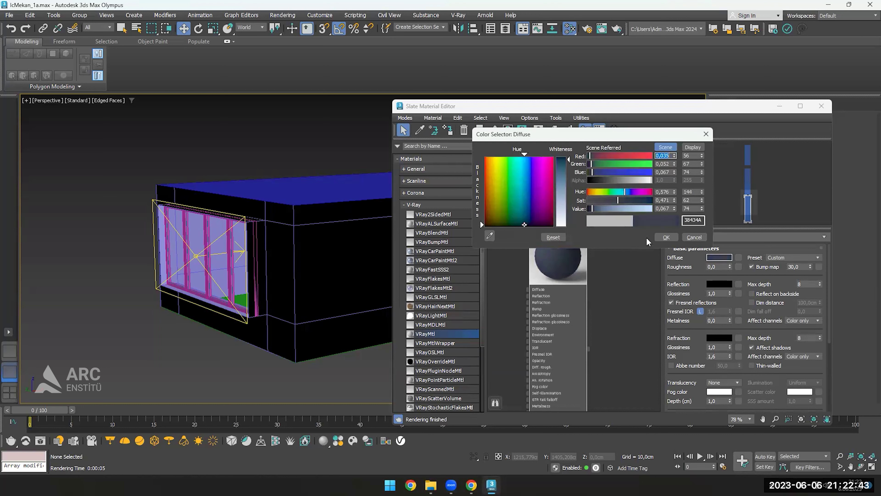
click(664, 237)
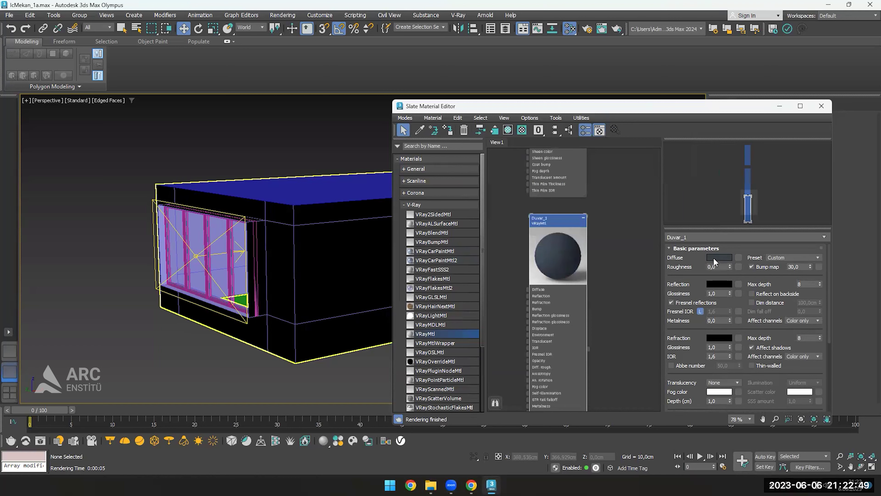
Open the Color Selector: Reflection dialog for Duvar_1, still at pure black
click(717, 283)
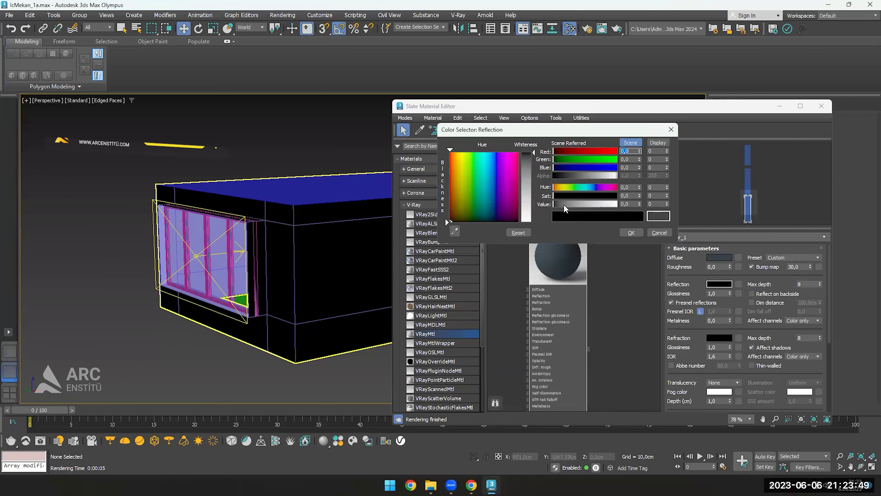
Set the reflection colour to mid grey 7B7B7B, value about 0.201, and confirm
click(562, 204)
drag(562, 203, 609, 204)
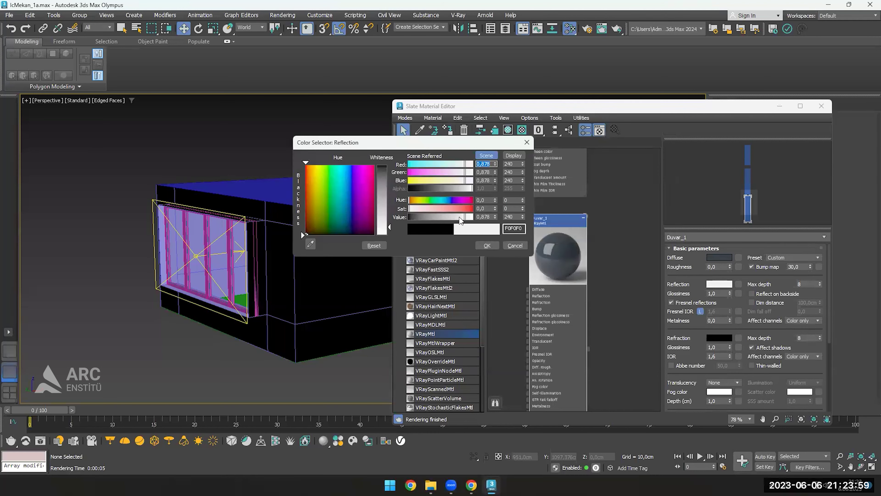
drag(459, 217, 421, 217)
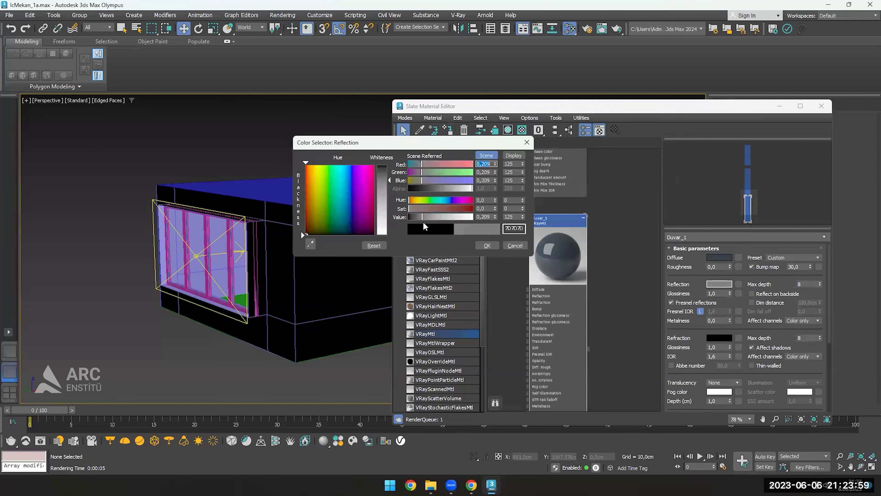
click(489, 245)
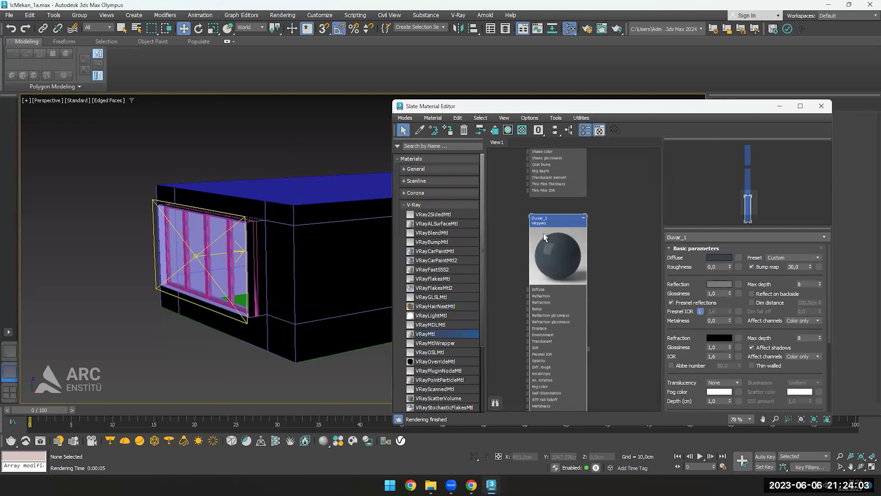
Open a separate MaterialPreview window for Duvar_1, moved aside and enlarged
scroll(554, 257, up, 1)
scroll(552, 257, up, 2)
scroll(559, 256, up, 2)
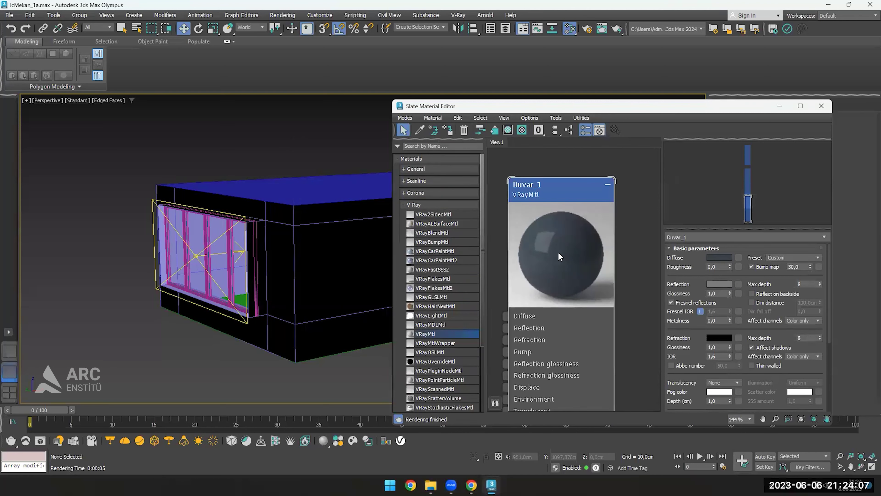
scroll(556, 246, down, 3)
scroll(555, 240, down, 2)
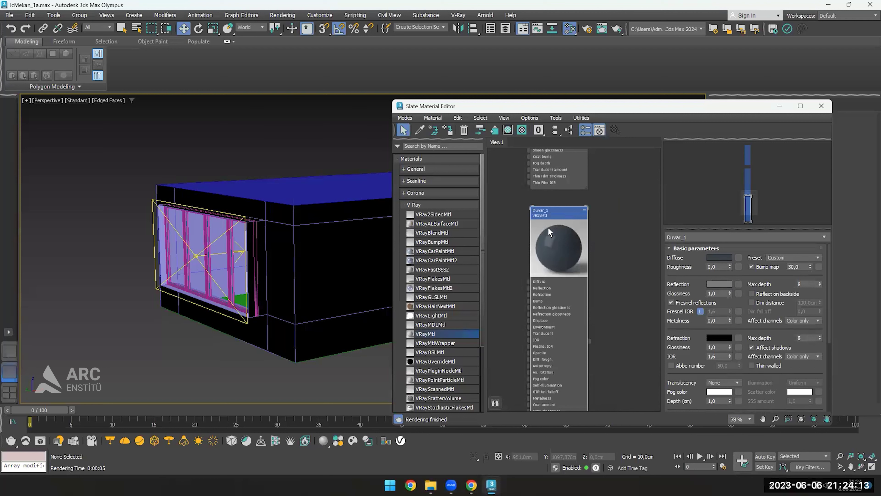
right_click(560, 216)
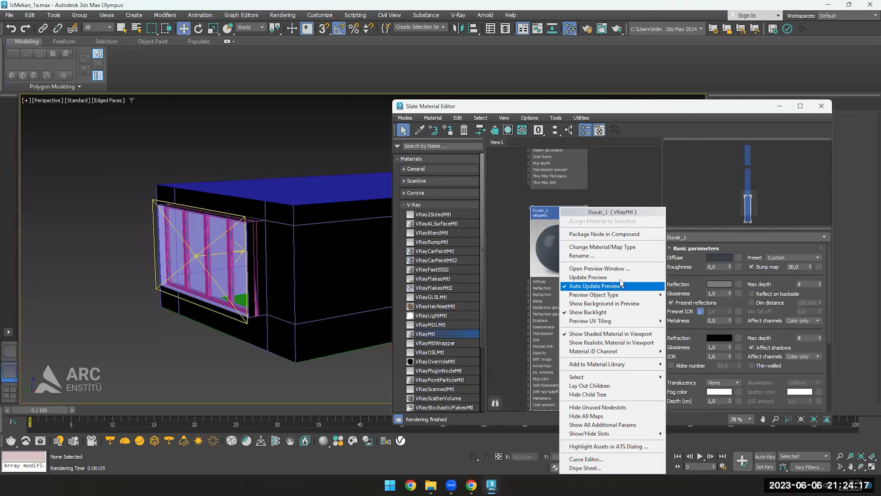
click(602, 270)
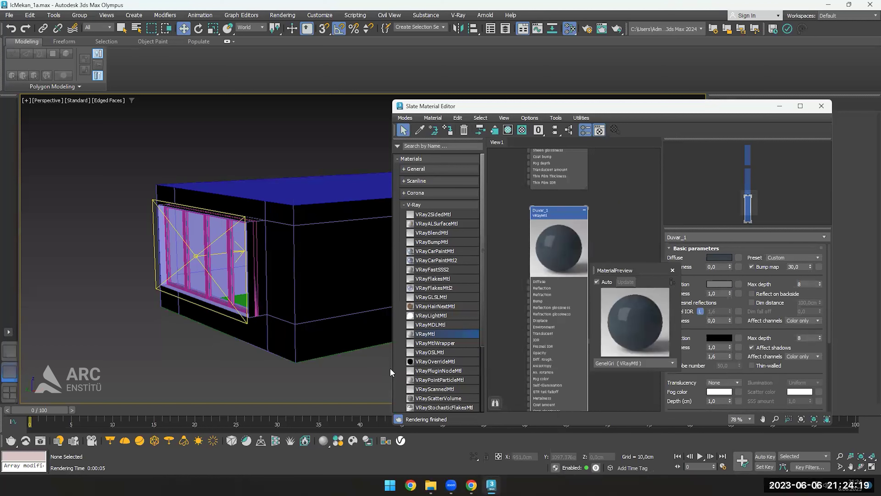
drag(642, 272, 111, 121)
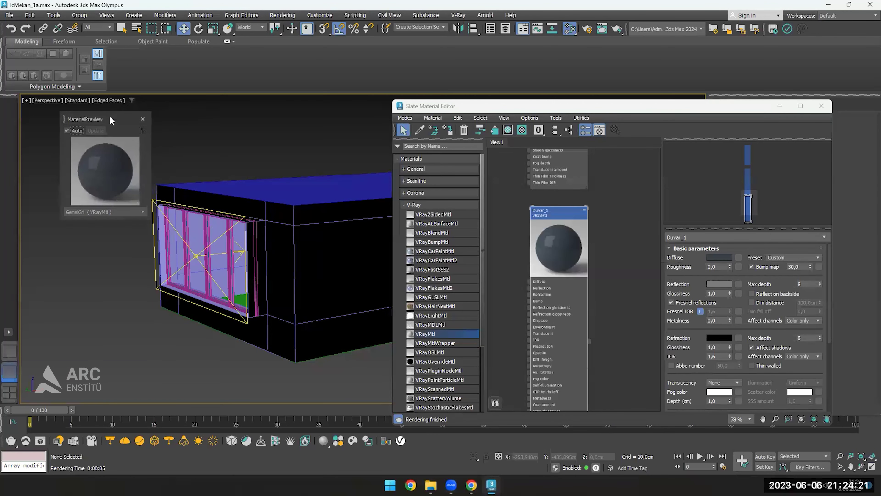
drag(148, 220, 363, 386)
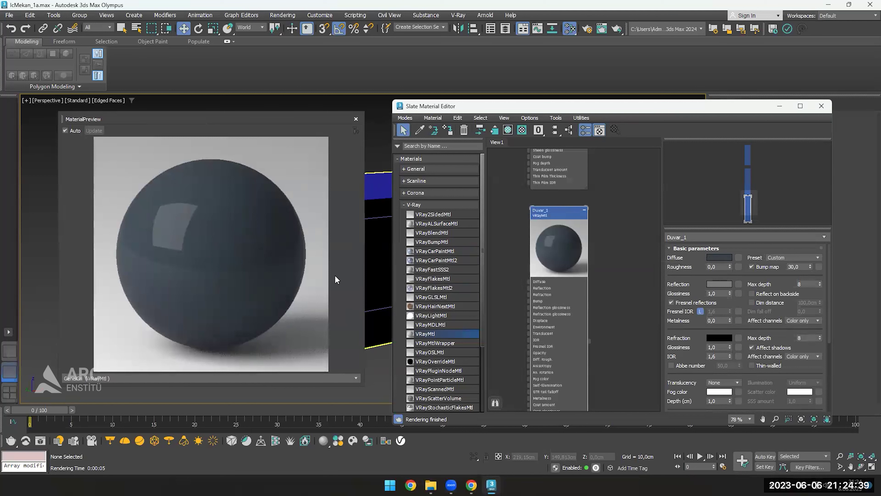
Set Reflection Glossiness to 0,55 after comparing 0,45 and 1, leaving the reflection colour unchanged
double_click(715, 294)
text(0,45)
key(Return)
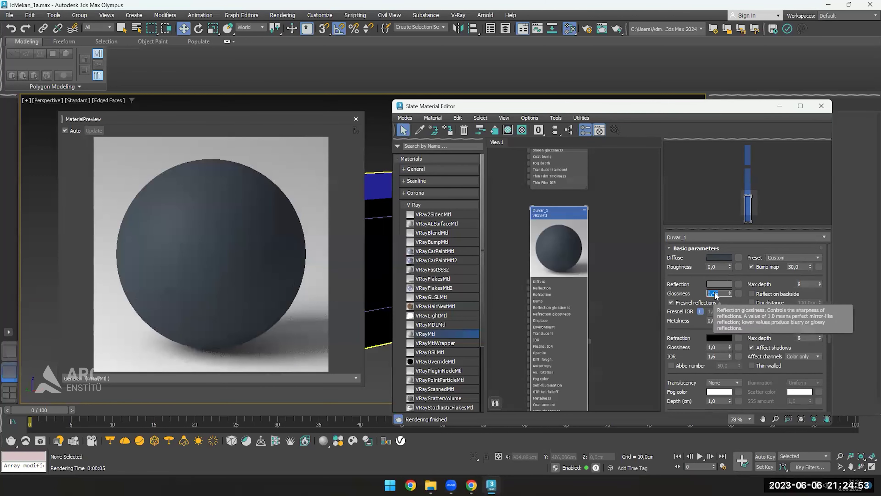
text(1)
key(Return)
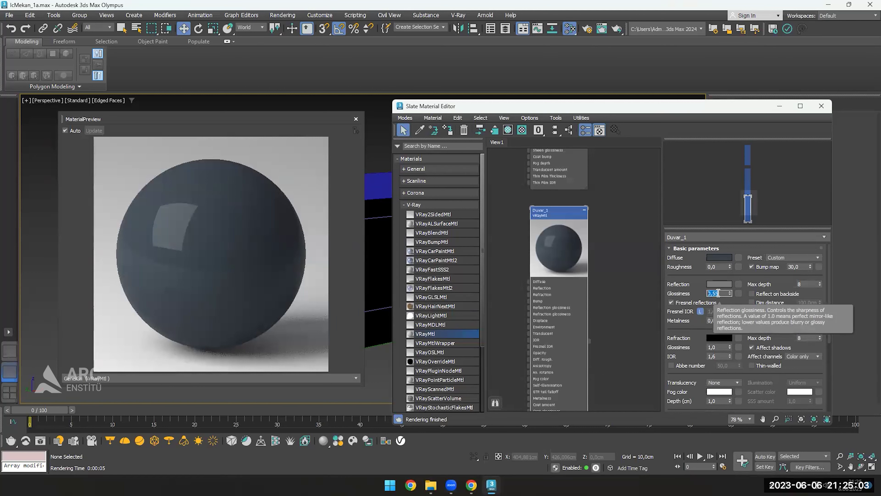
key(Return)
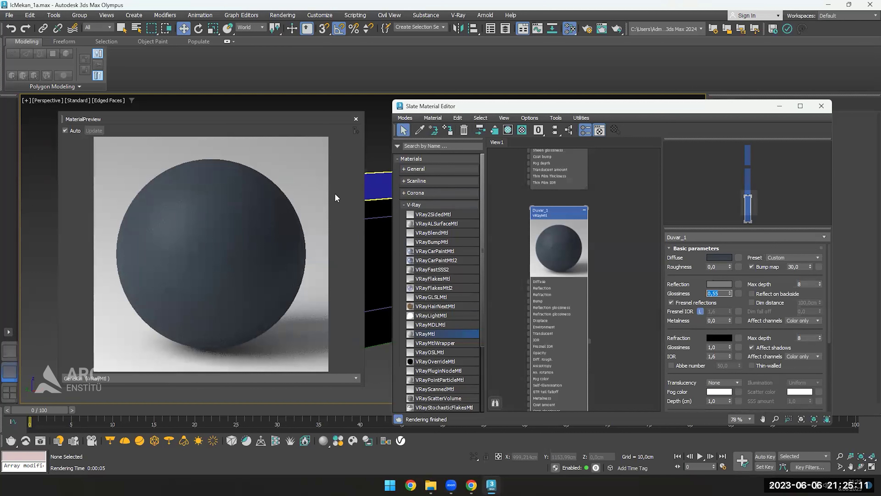
click(715, 283)
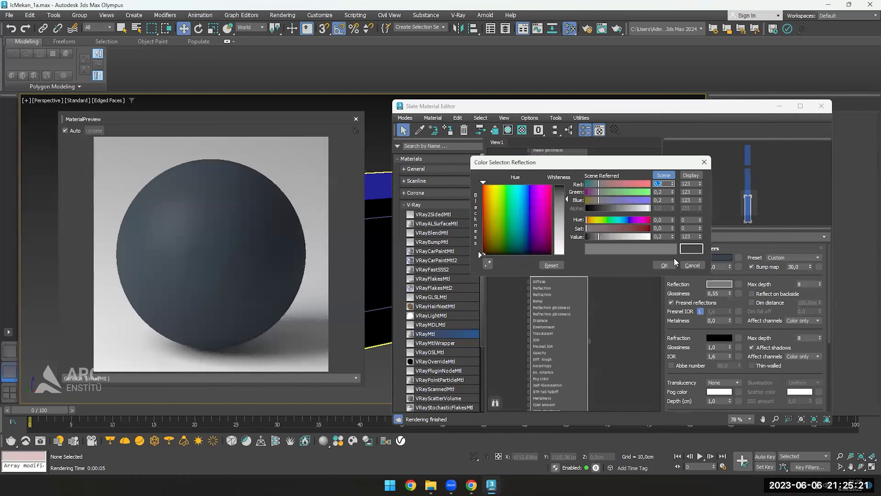
click(688, 265)
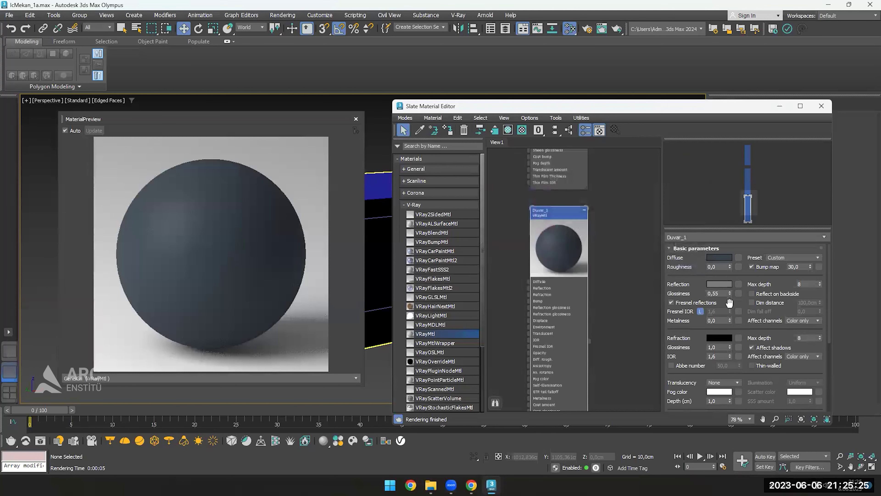
Move the preview window down and select the room model in the viewport
double_click(717, 294)
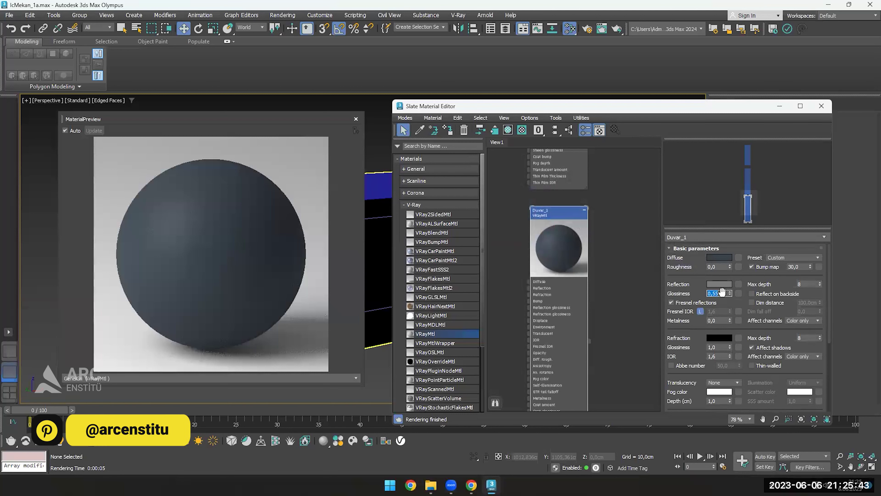
drag(711, 294, 653, 313)
mouse_move(292, 115)
mouse_down()
mouse_move(253, 318)
mouse_move(267, 171)
mouse_up()
click(305, 250)
right_click(557, 216)
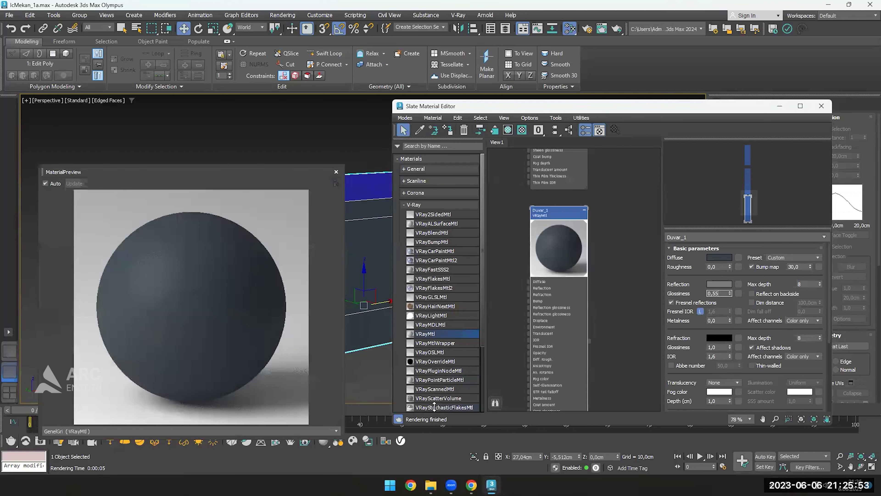
Show the last V-Ray Frame Buffer at 100% and start a new render of the room
click(40, 441)
scroll(371, 318, down, 1)
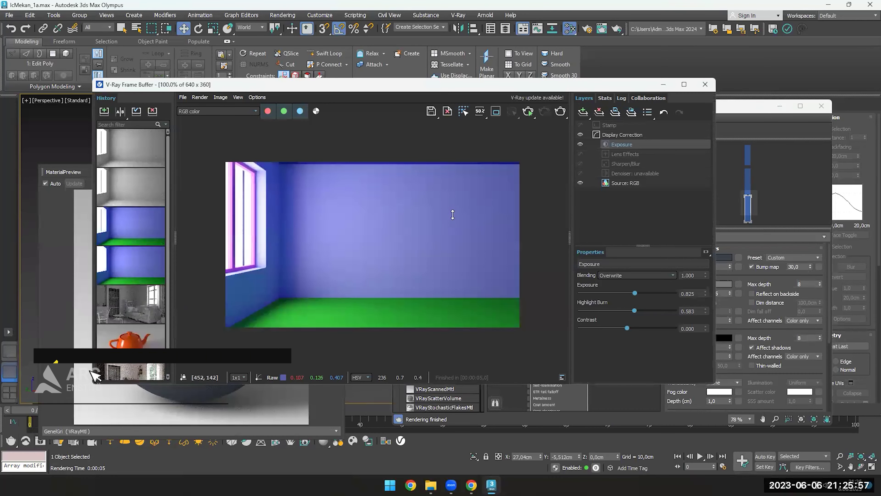
key(shift+q)
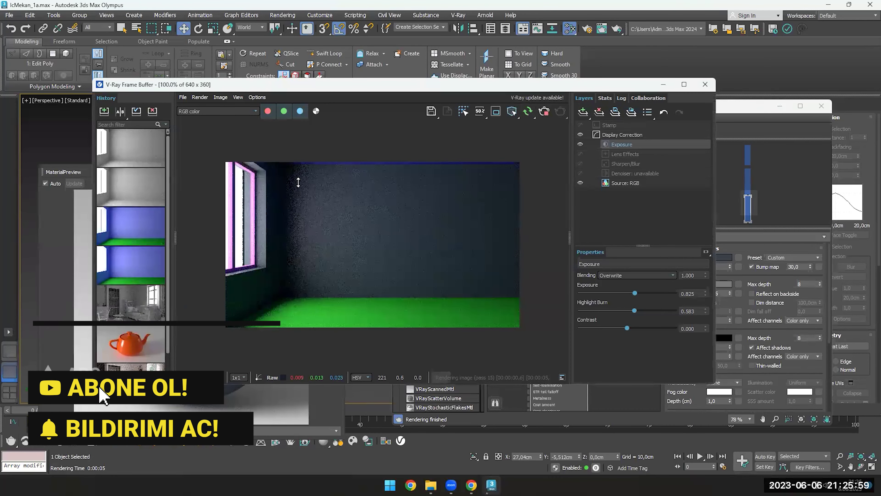